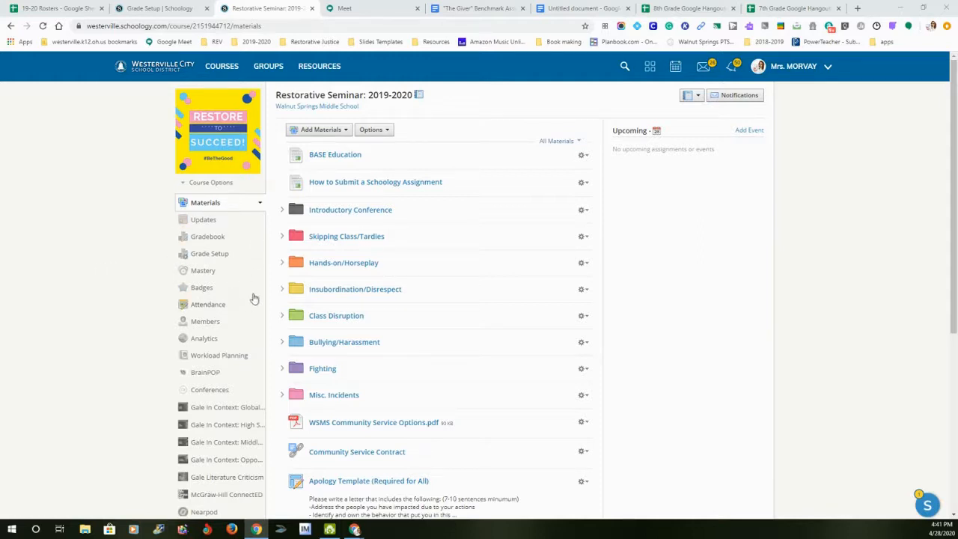
- Open the grade setup of the Restorative Seminar course and create a grading category named Homework
left_click(211, 258)
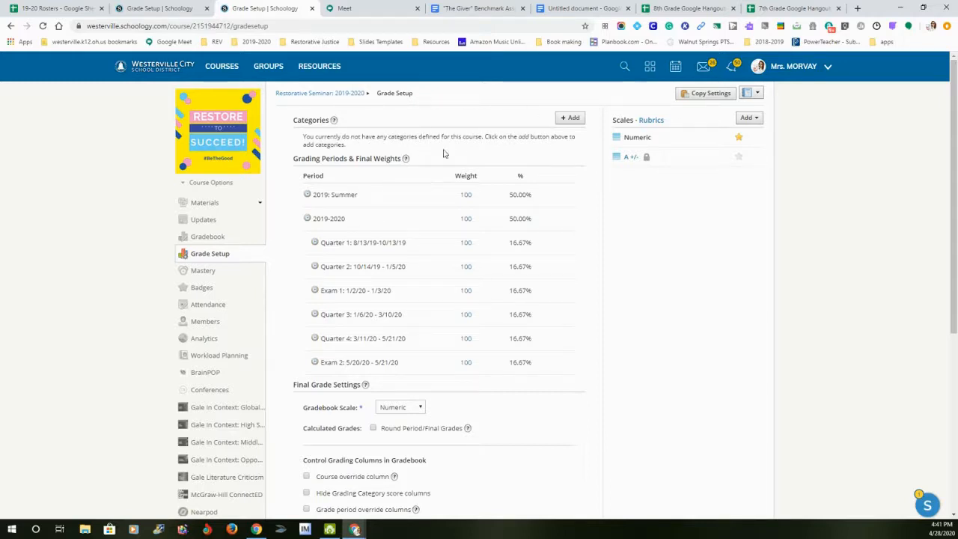
left_click(570, 119)
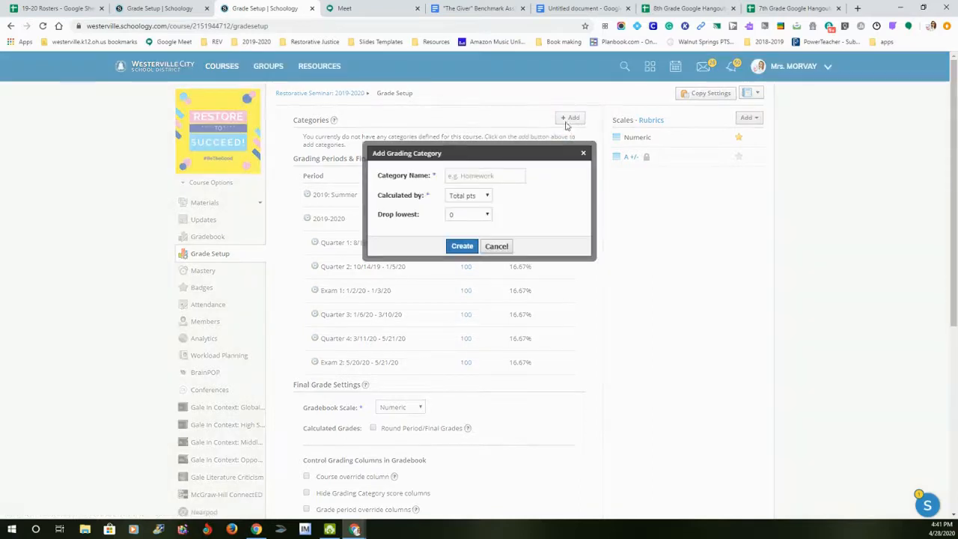
left_click(489, 175)
type("Homework")
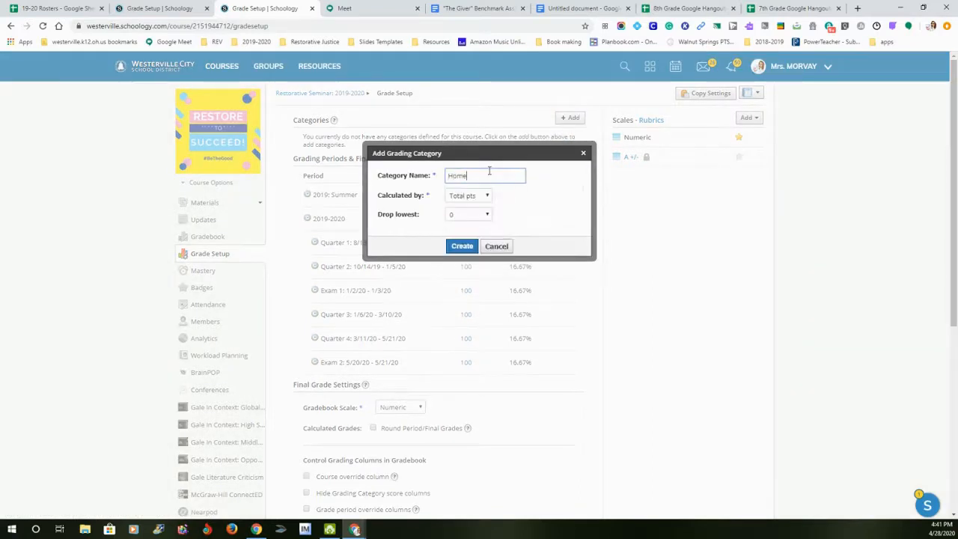
left_click(462, 247)
- Create a second grading category named Tests, calculated by total points with no scores dropped
left_click(572, 137)
left_click(472, 175)
type("Tests")
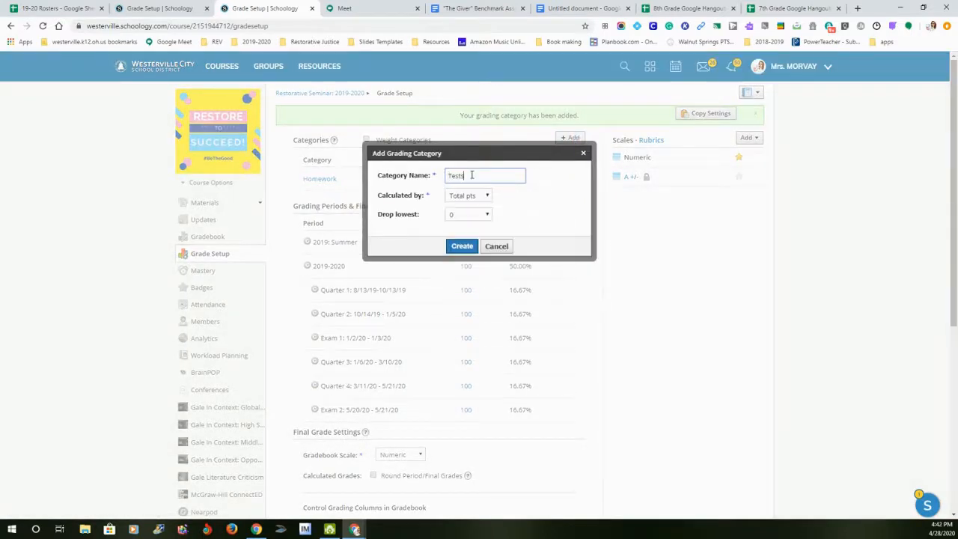
left_click(460, 247)
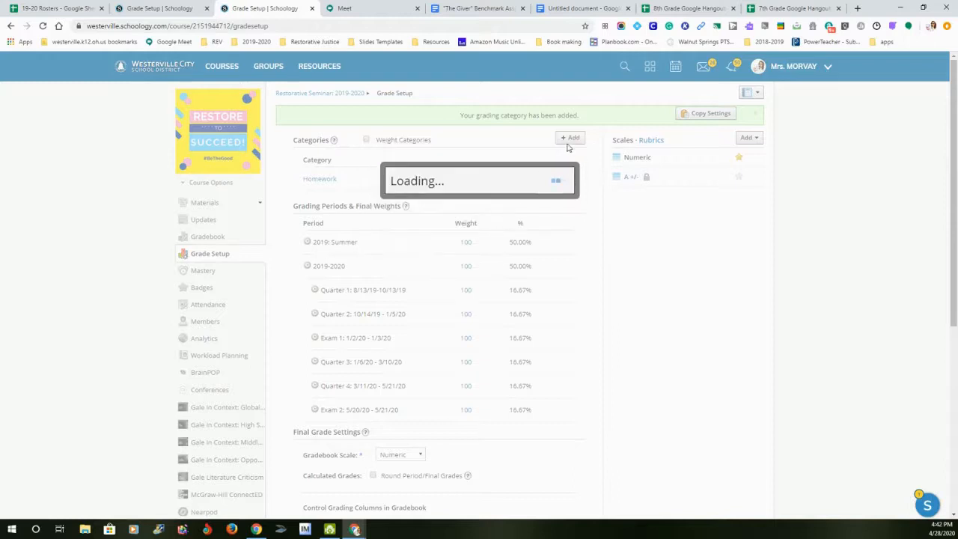
- Create a third grading category named Participation, calculated by total points with no scores dropped
left_click(572, 137)
left_click(496, 176)
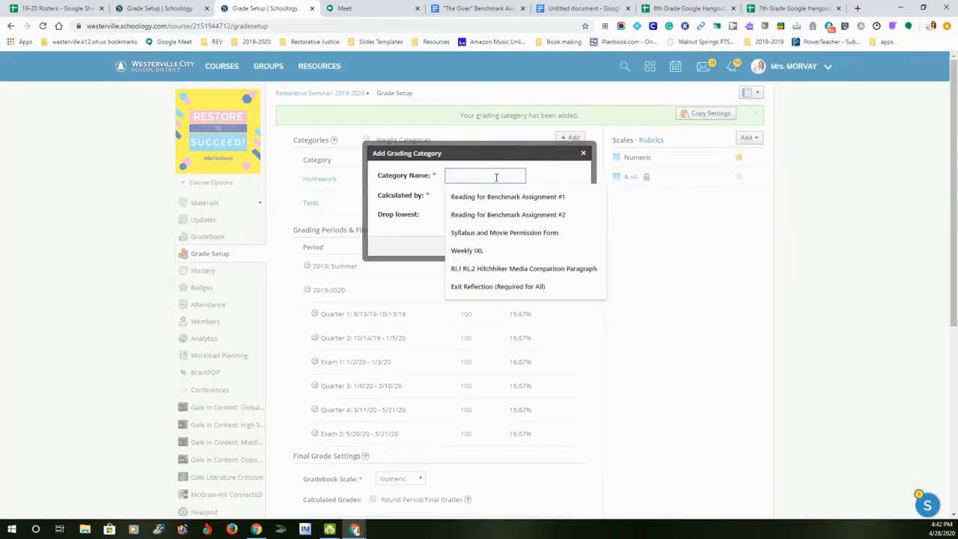
type("Participation")
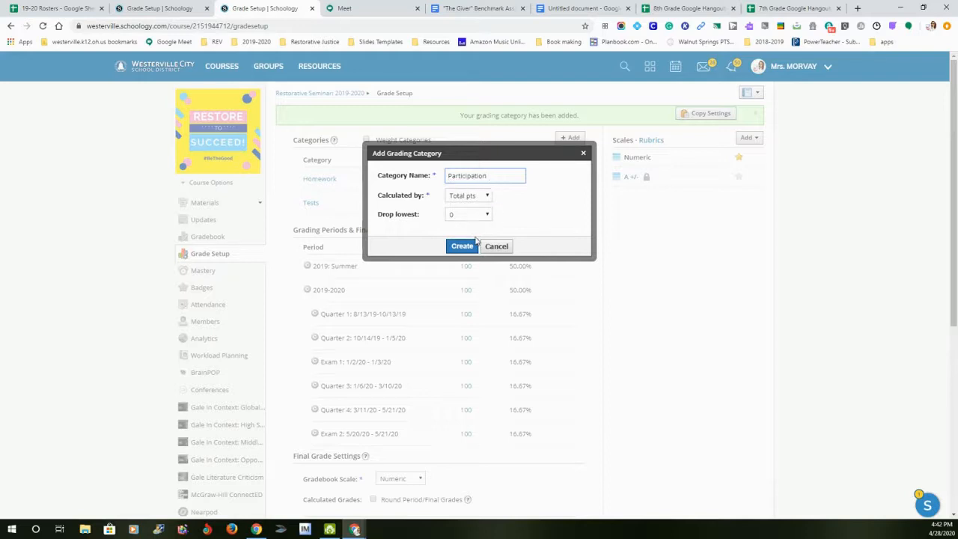
left_click(464, 244)
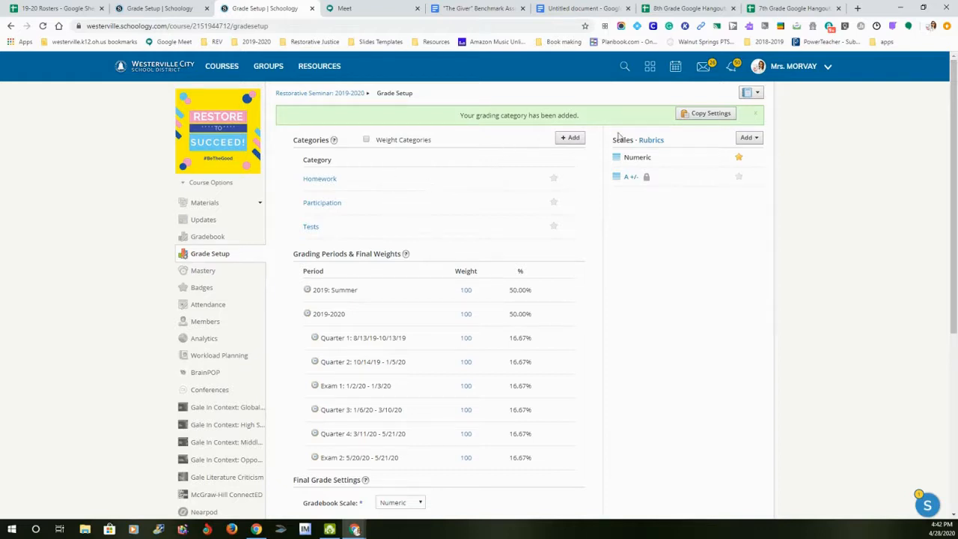
left_click(693, 115)
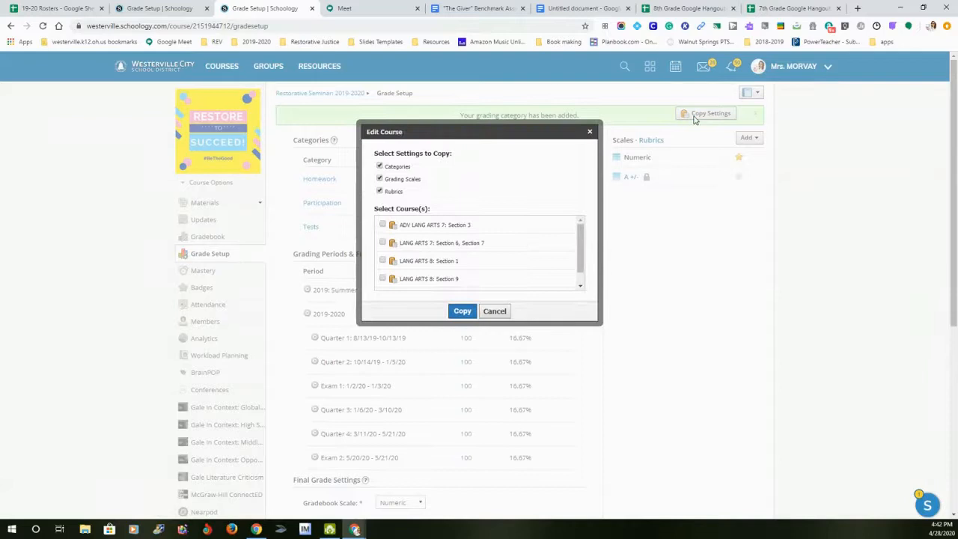
left_click(383, 225)
left_click(382, 243)
left_click(382, 260)
left_click(383, 278)
left_click(382, 278)
left_click(383, 260)
left_click(383, 243)
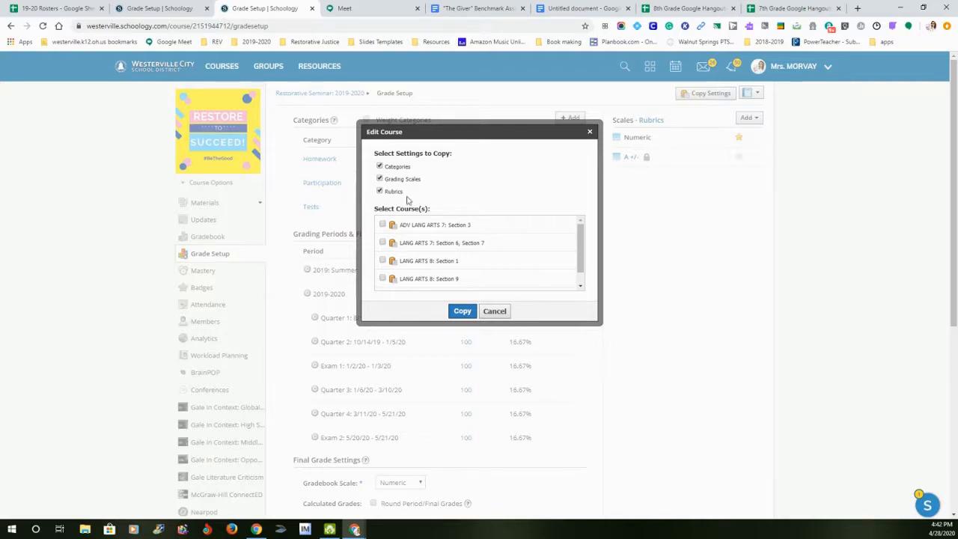
left_click(495, 312)
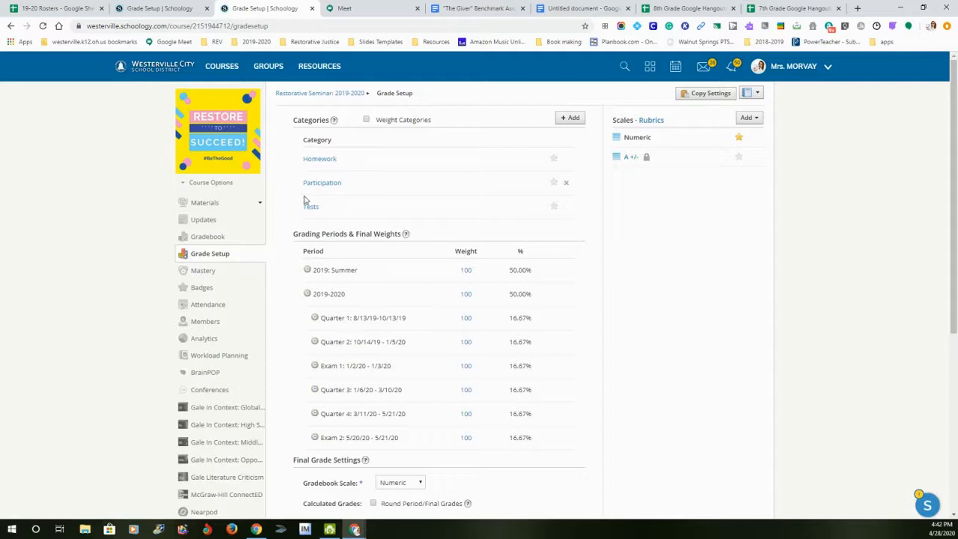
- Open the PowerSchool integration of the Restorative Seminar course
scroll(254, 234, "down", 3)
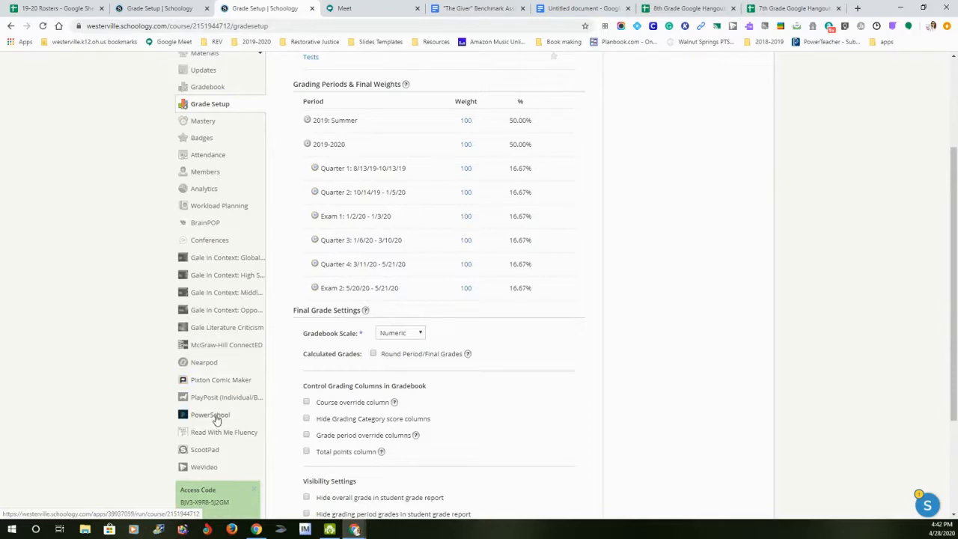
scroll(225, 342, "down", 3)
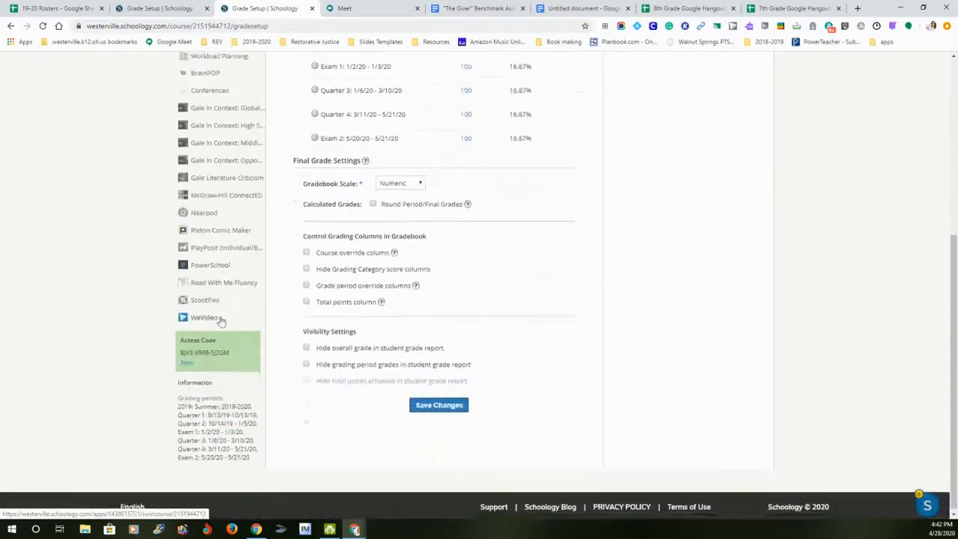
left_click(210, 265)
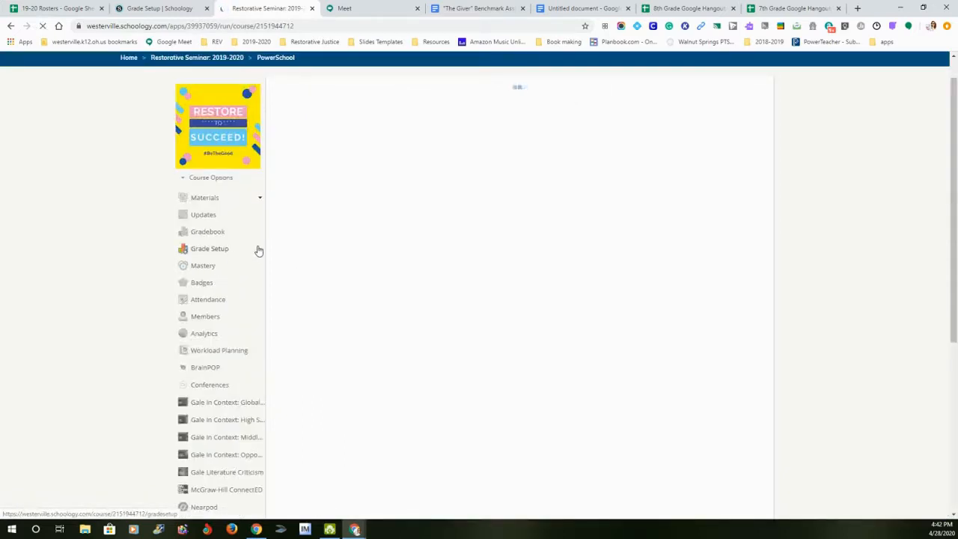
scroll(284, 194, "up", 1)
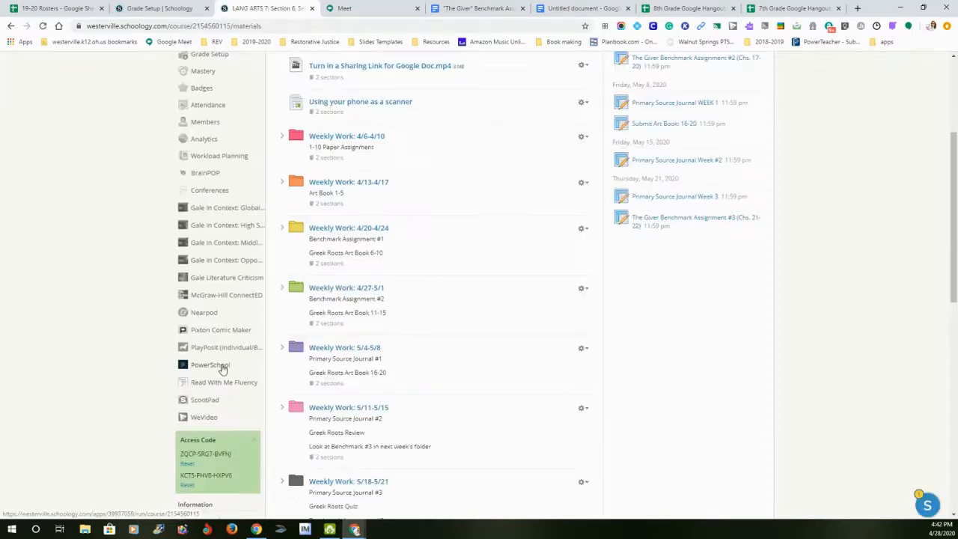
- Open the PowerSchool configuration for LANG ARTS 7 Section 6 and examine the category mapping, the Practice choices and the title-shortening option
left_click(222, 369)
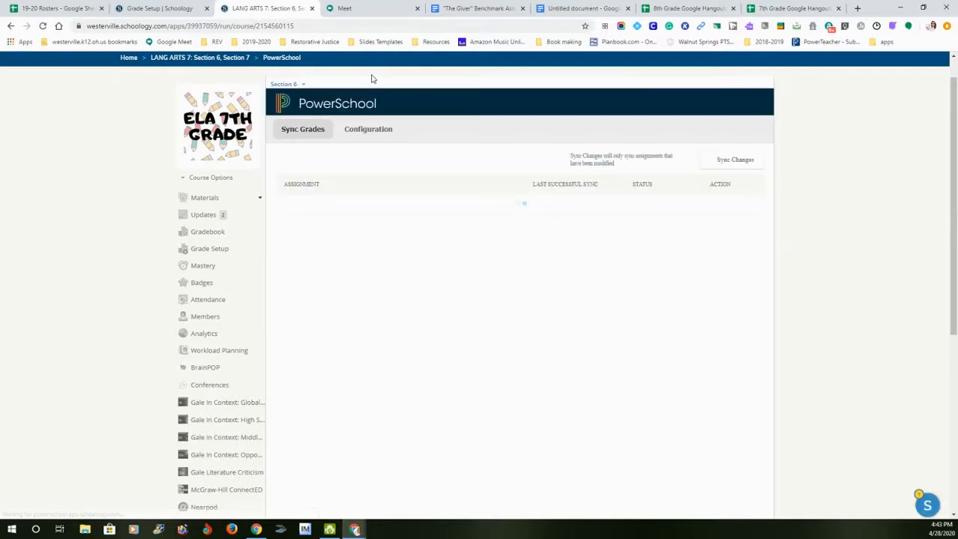
left_click(366, 132)
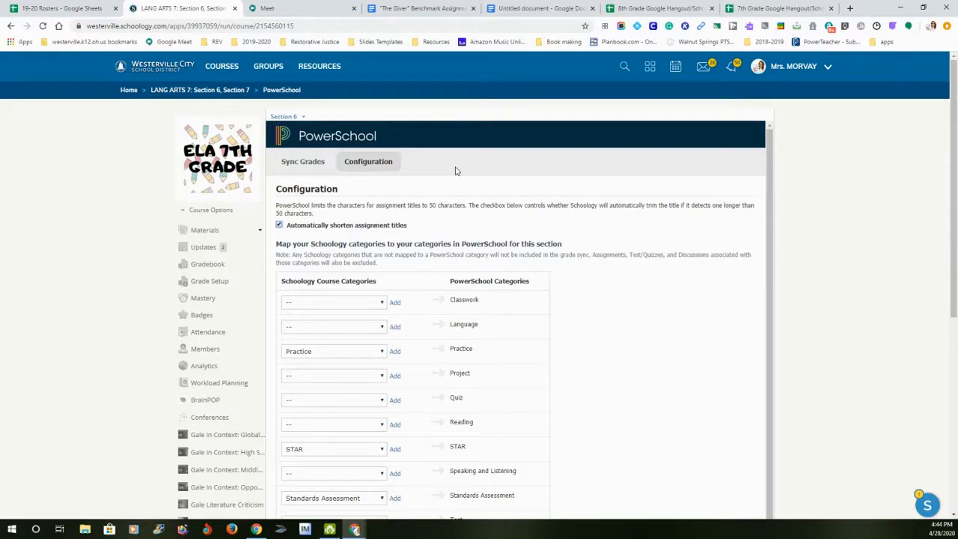
scroll(456, 171, "down", 1)
scroll(464, 179, "down", 2)
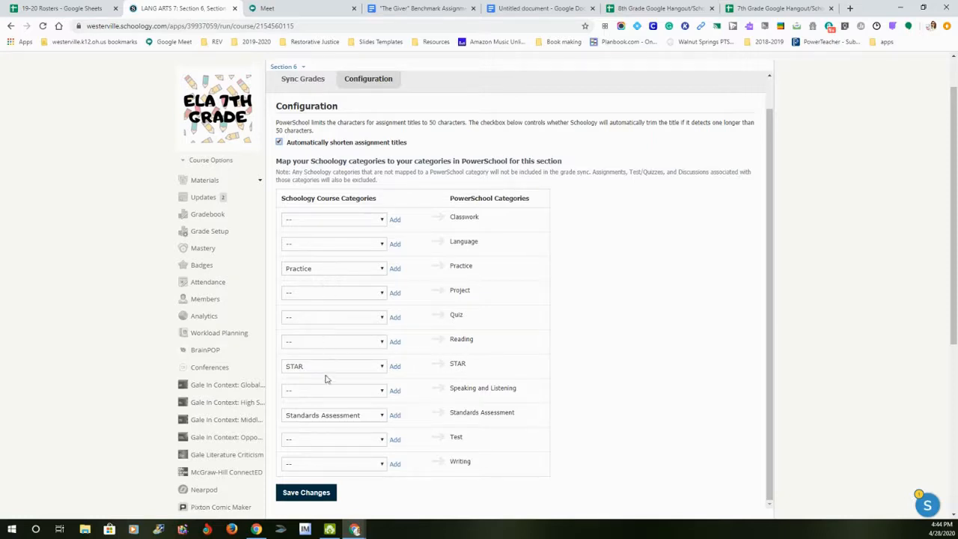
left_click(336, 273)
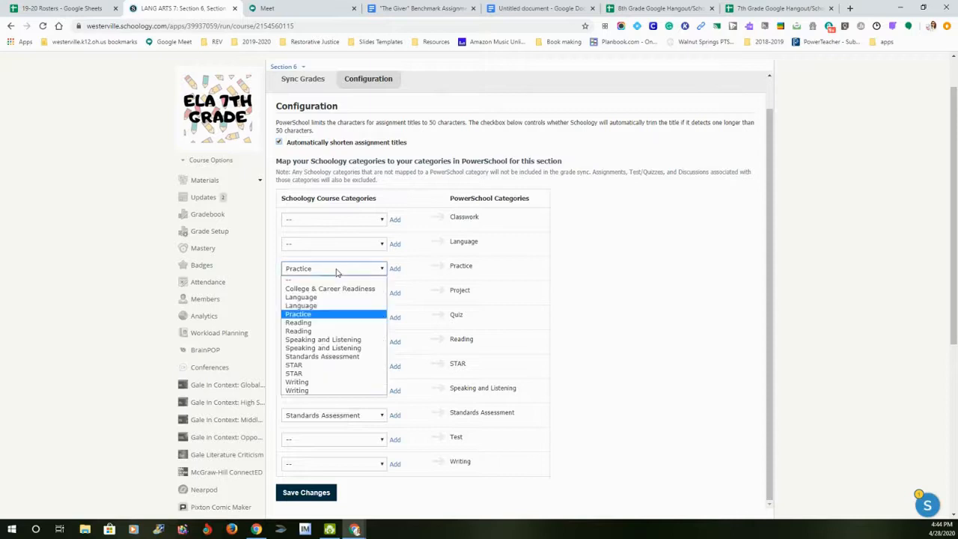
left_click(333, 274)
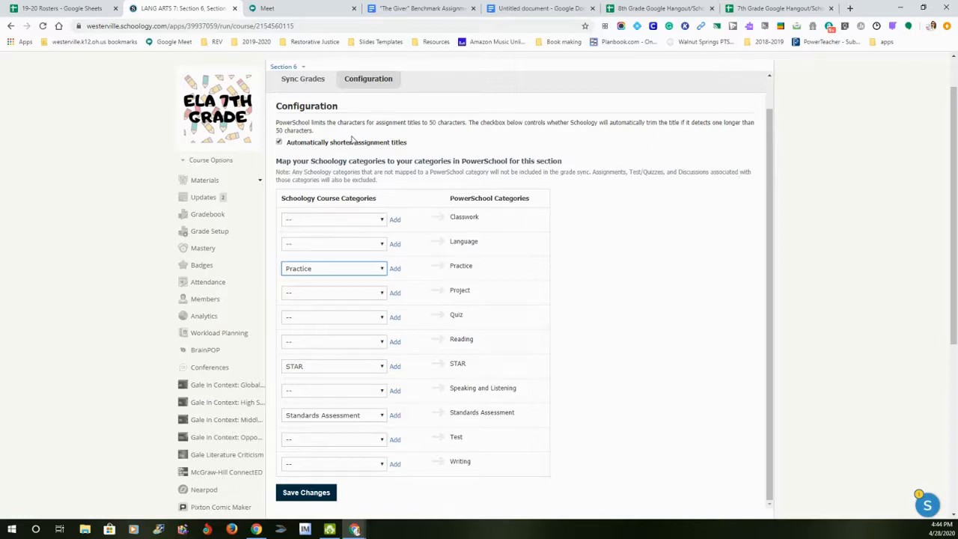
left_click(279, 142)
scroll(340, 168, "up", 2)
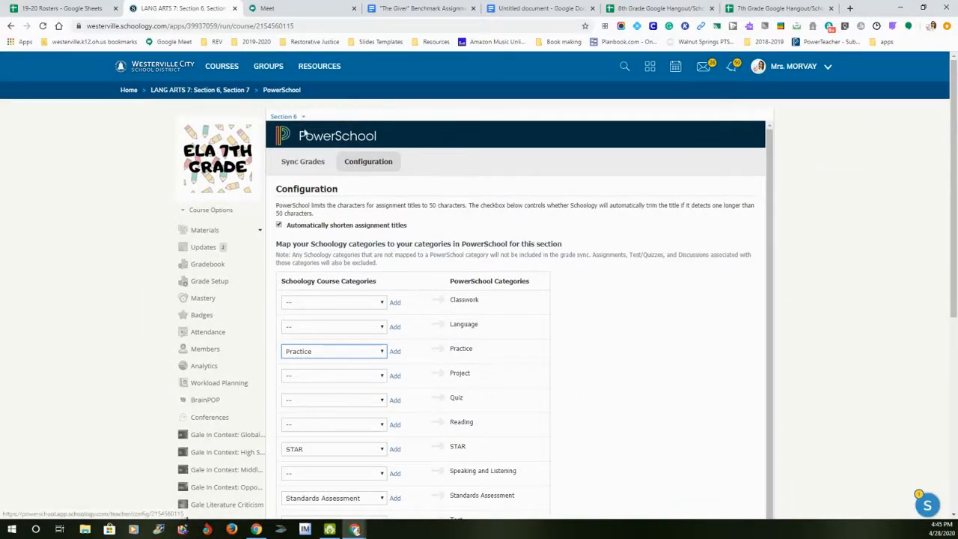
- Switch the PowerSchool integration to Section 7 and try to open that section's configuration
left_click(293, 118)
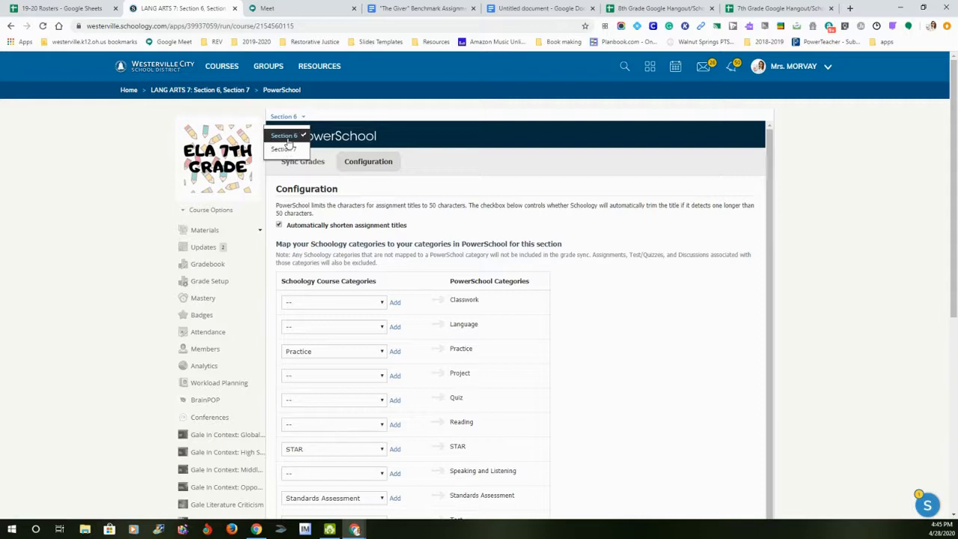
left_click(287, 149)
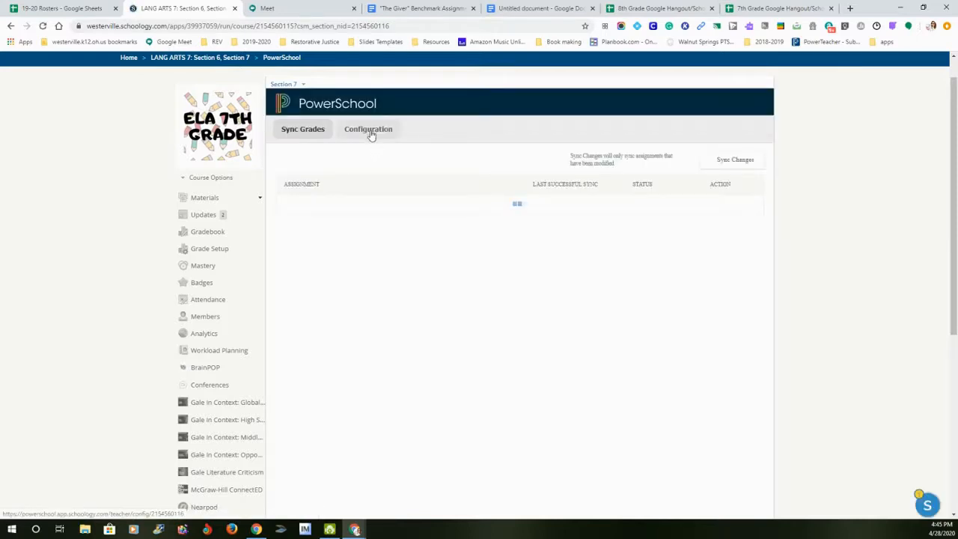
left_click(368, 130)
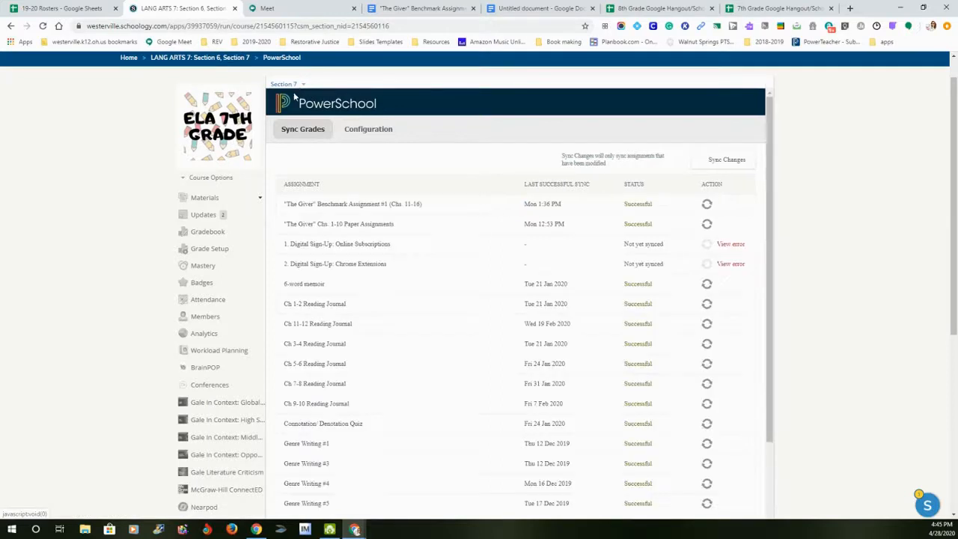
left_click(365, 130)
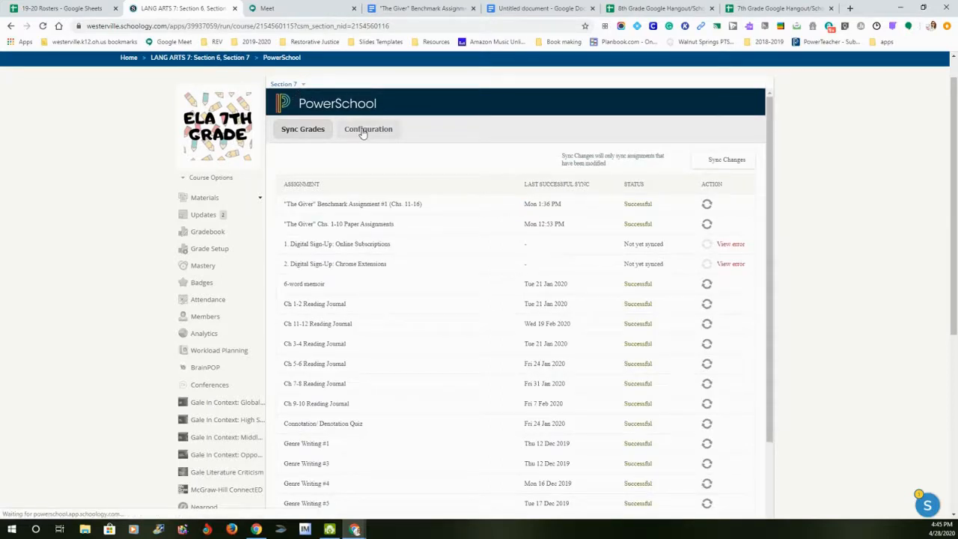
- Open the LANG ARTS 7 gradebook and sync the Section 6 grade changes to PowerSchool
scroll(238, 290, "down", 1)
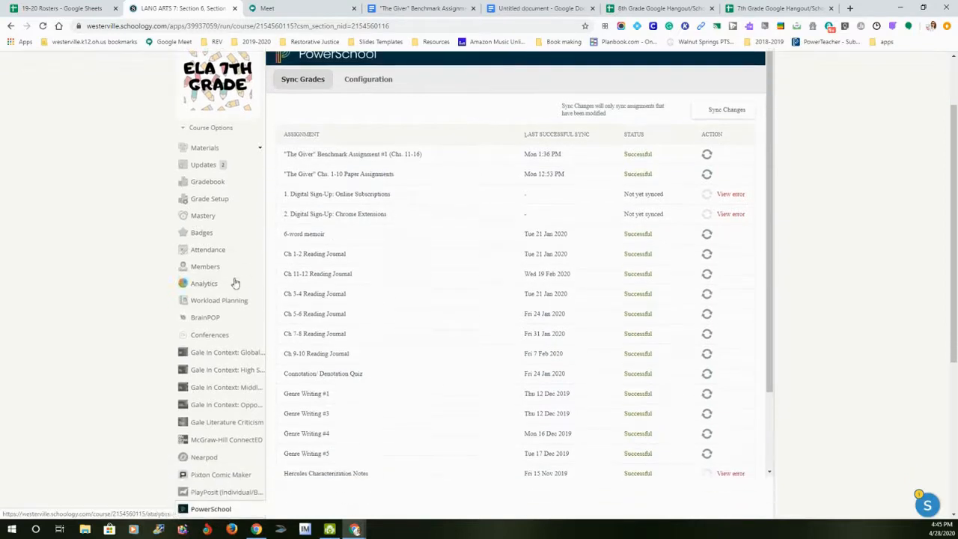
left_click(214, 185)
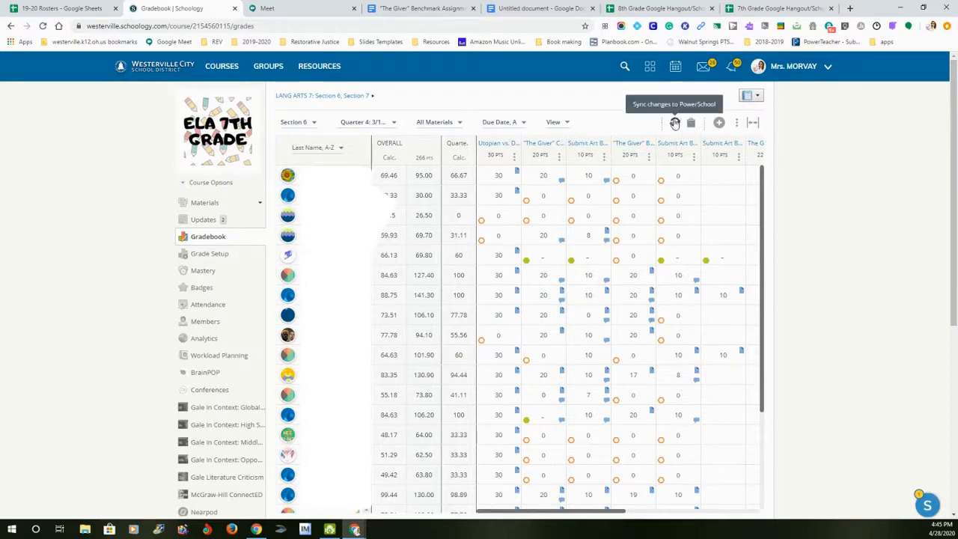
left_click(674, 124)
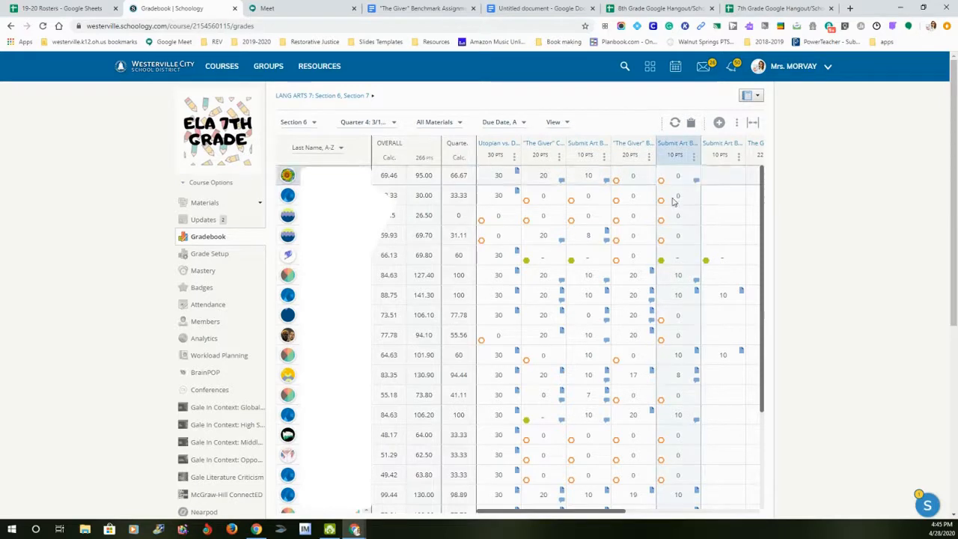
- View the grade comment attached to the score of 8 in the first Submit Art Book column
left_click(606, 241)
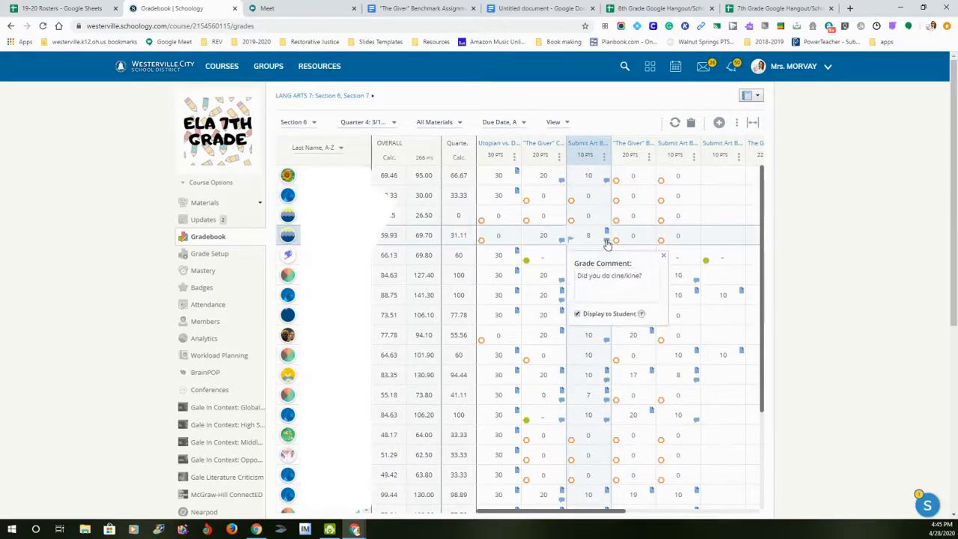
left_click(607, 243)
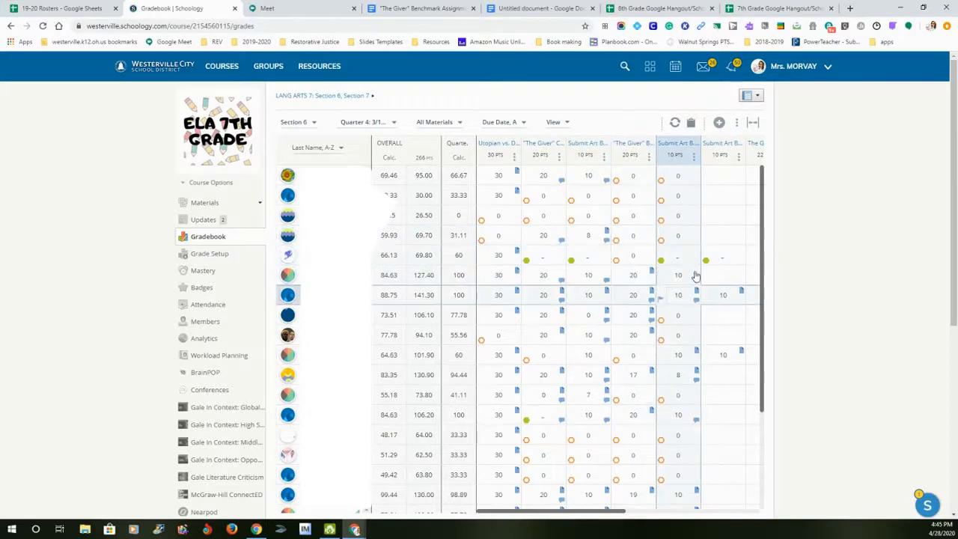